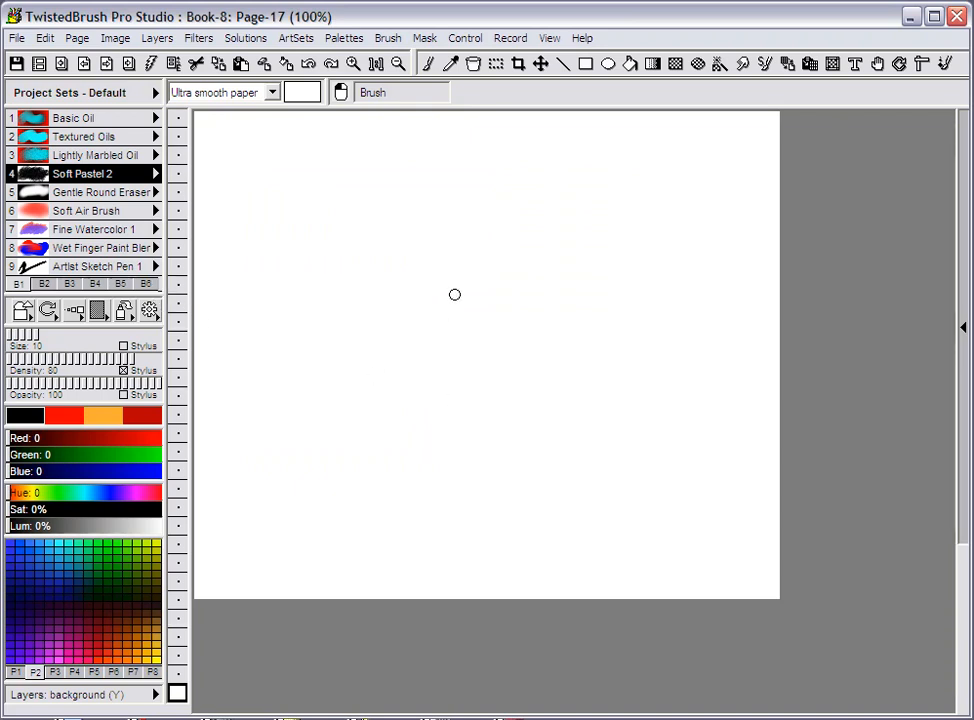
# Replace brush slot 9 with Seamless Artist Sketch Pen 1 from the Seamless Paint collection and draw a long wavy black stroke
pyautogui.click(113, 268)
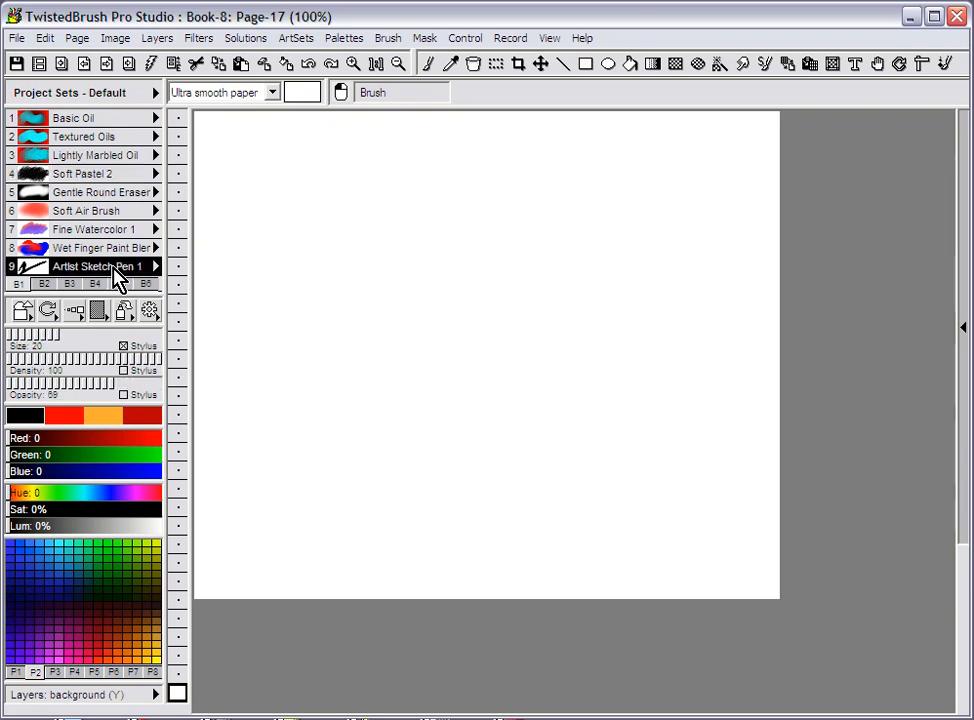
pyautogui.doubleClick(113, 278)
pyautogui.moveTo(217, 457)
pyautogui.mouseDown()
pyautogui.moveTo(226, 350)
pyautogui.moveTo(205, 445)
pyautogui.mouseUp()
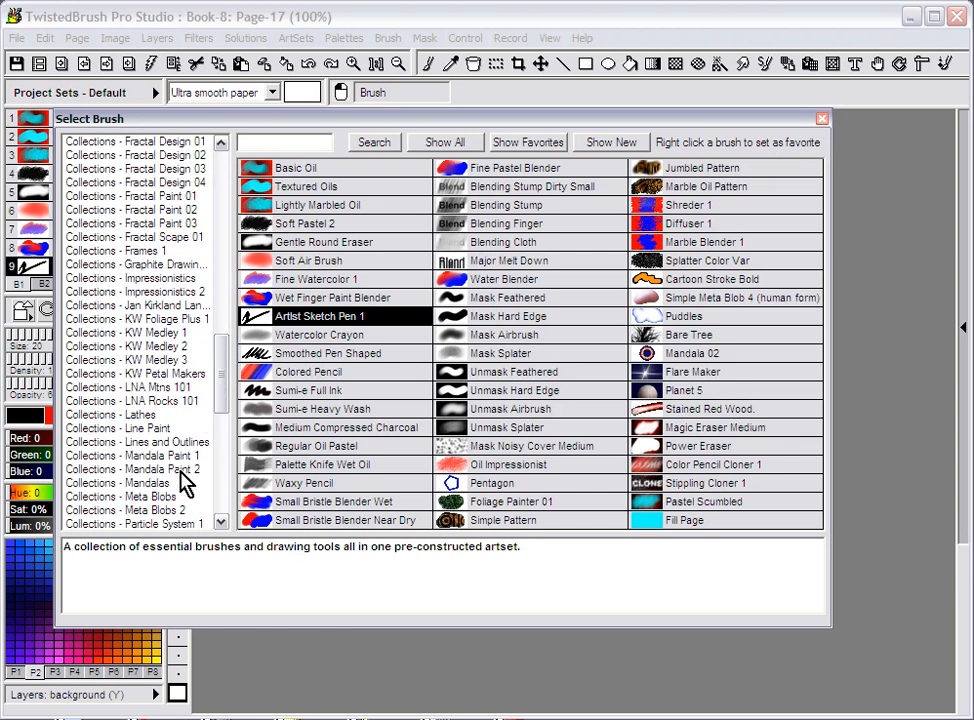
pyautogui.moveTo(224, 398); pyautogui.dragTo(230, 426)
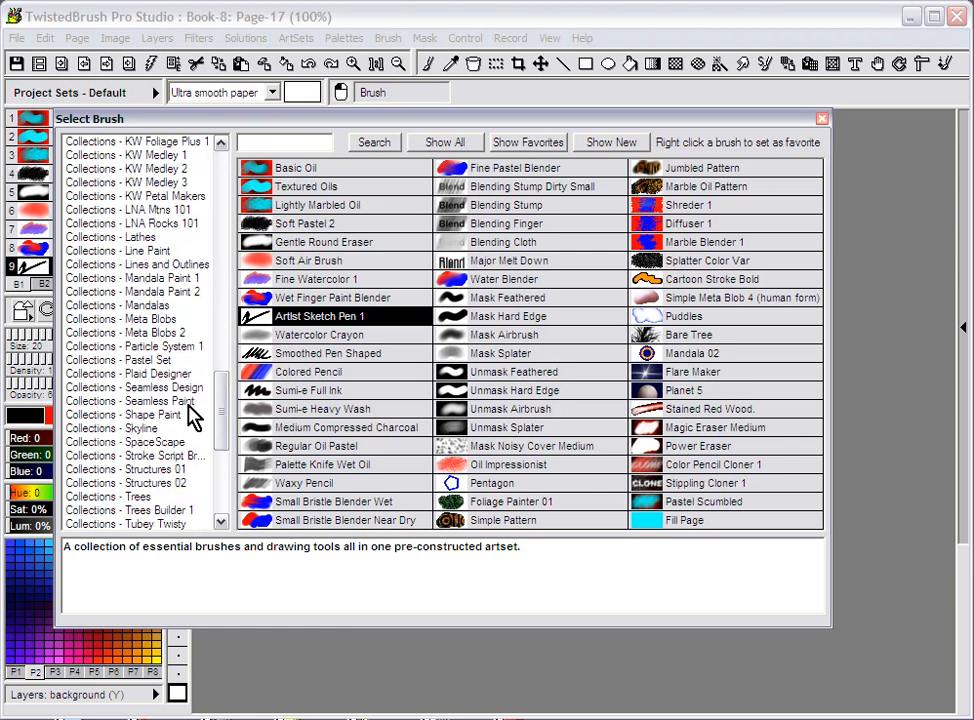
pyautogui.click(186, 406)
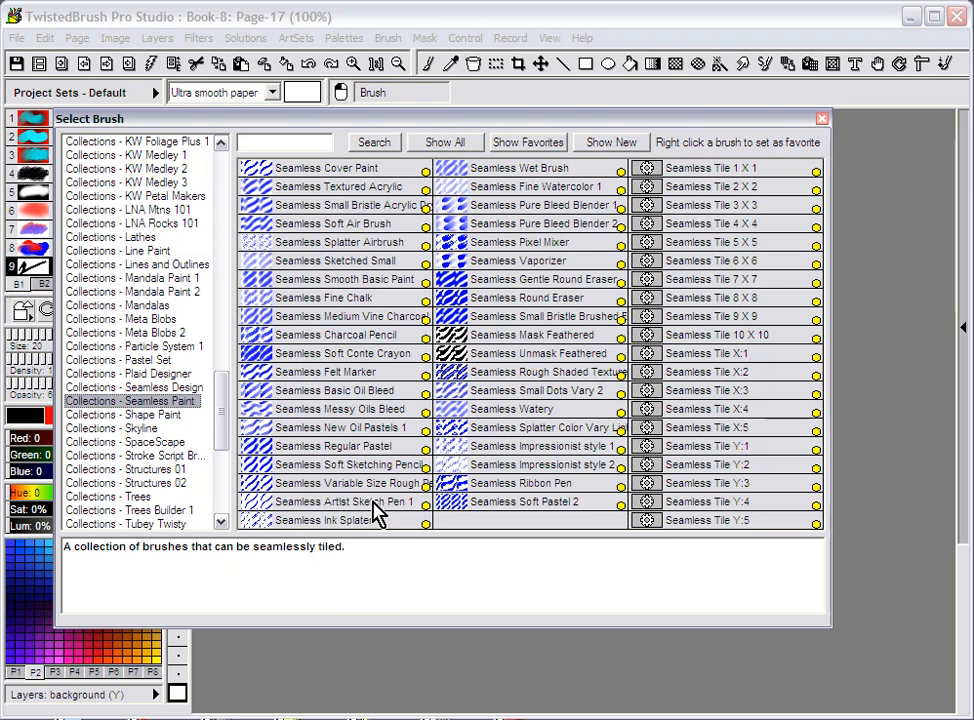
pyautogui.click(375, 515)
pyautogui.click(372, 504)
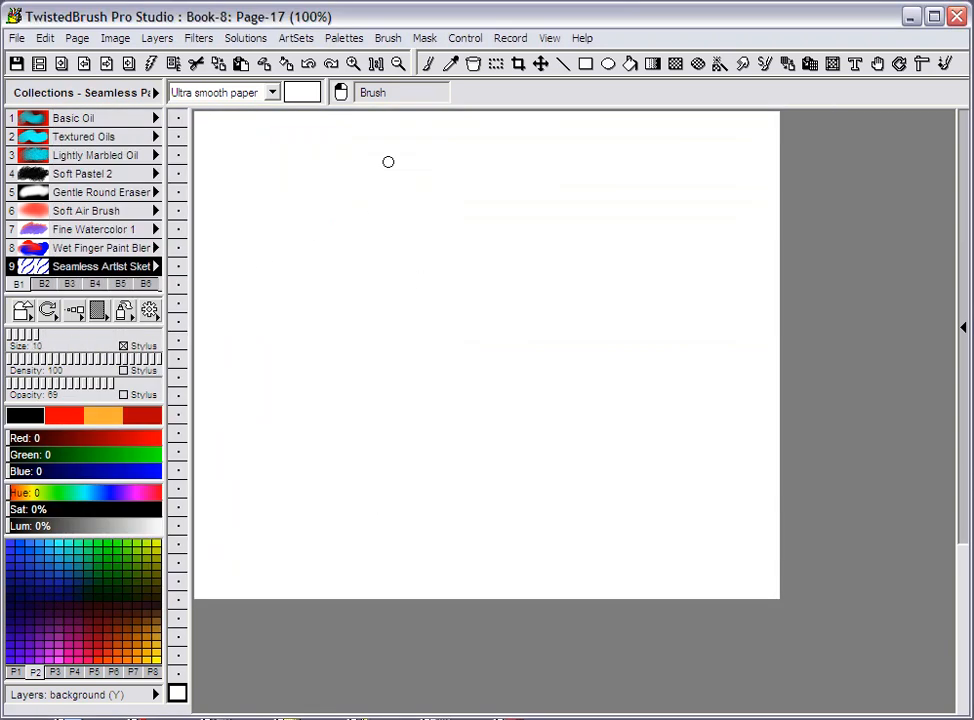
pyautogui.moveTo(394, 201)
pyautogui.mouseDown()
pyautogui.moveTo(370, 215)
pyautogui.moveTo(241, 494)
pyautogui.mouseUp()
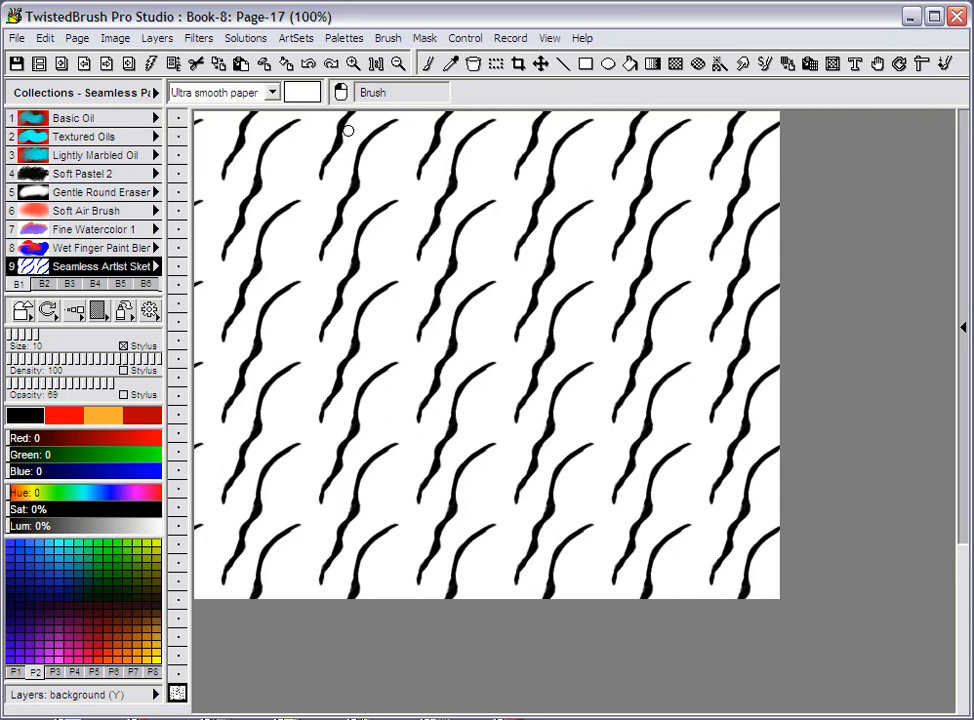
# Clear the page, change the brush effect to Seamless Tile 3 x 3, and draw a short S-shaped test stroke
pyautogui.click(265, 64)
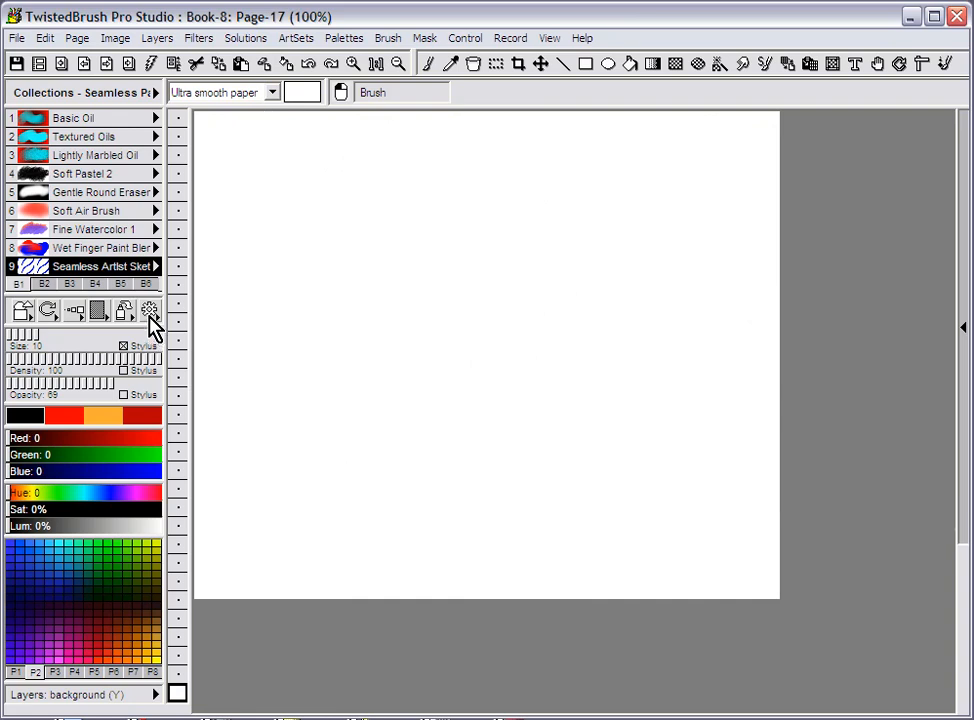
pyautogui.click(150, 312)
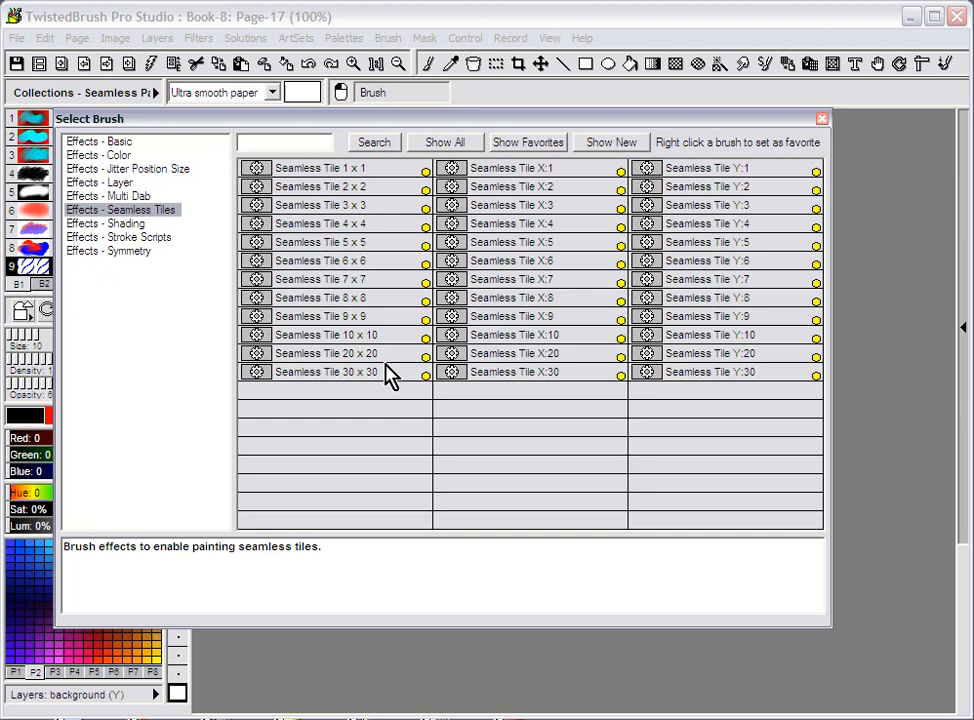
pyautogui.click(355, 209)
pyautogui.moveTo(449, 194); pyautogui.dragTo(382, 282)
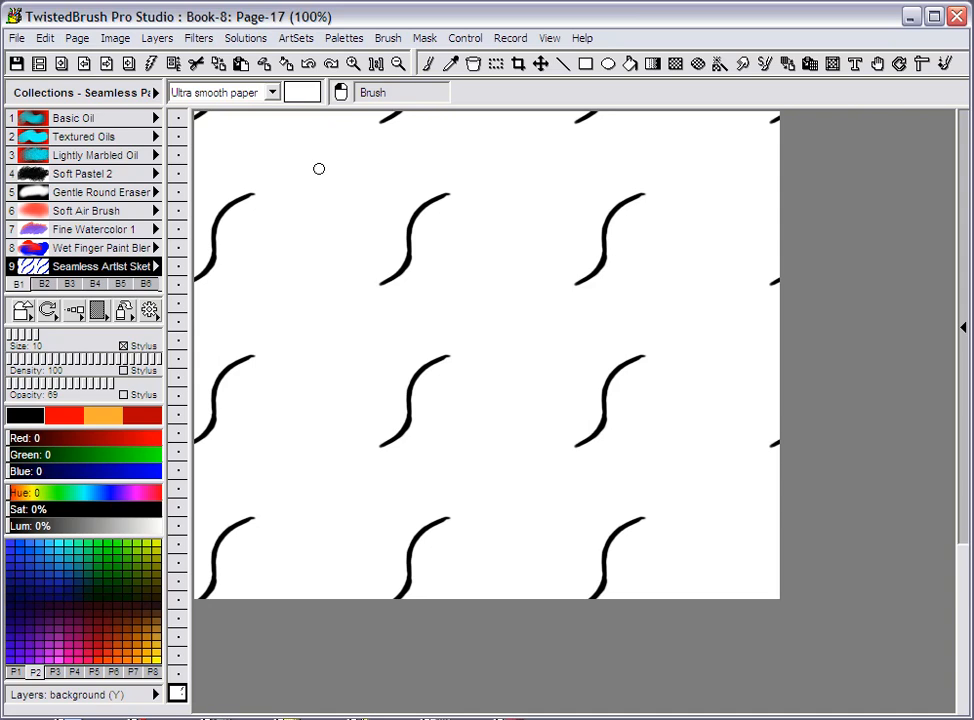
# Clear the page and draw a fresh pattern of several curved and wavy black strokes, some crossing the page and tile edges
pyautogui.click(265, 65)
pyautogui.moveTo(429, 191)
pyautogui.mouseDown()
pyautogui.moveTo(437, 159)
pyautogui.moveTo(487, 89)
pyautogui.mouseUp()
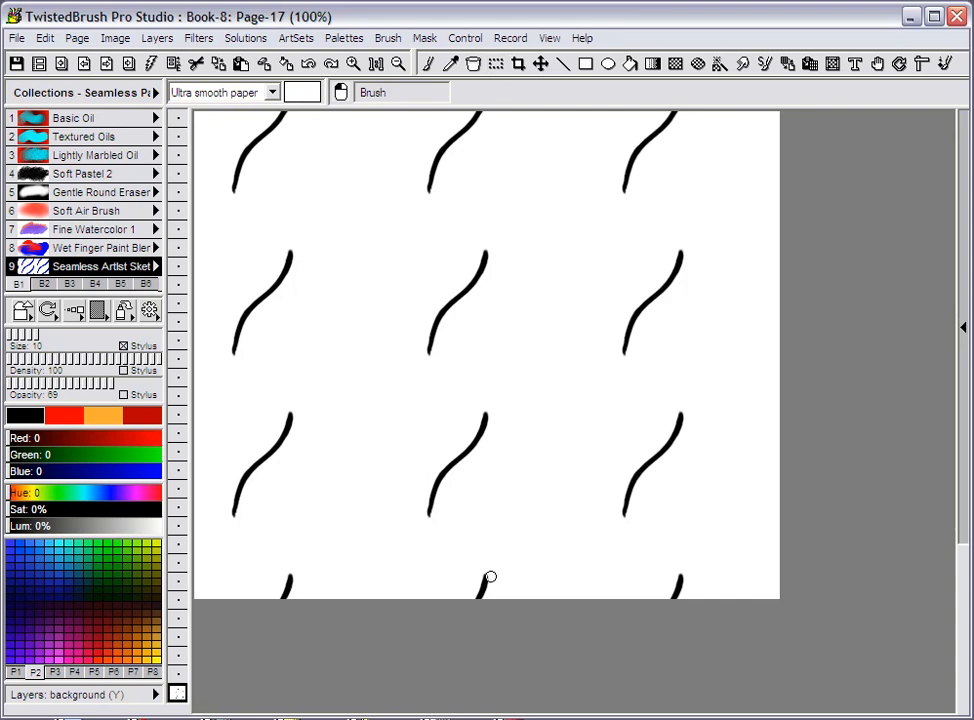
pyautogui.moveTo(402, 300)
pyautogui.mouseDown()
pyautogui.moveTo(356, 291)
pyautogui.moveTo(380, 310)
pyautogui.mouseUp()
pyautogui.moveTo(484, 271); pyautogui.dragTo(526, 315)
pyautogui.moveTo(522, 228)
pyautogui.mouseDown()
pyautogui.moveTo(487, 220)
pyautogui.moveTo(455, 189)
pyautogui.mouseUp()
pyautogui.moveTo(430, 212); pyautogui.dragTo(407, 274)
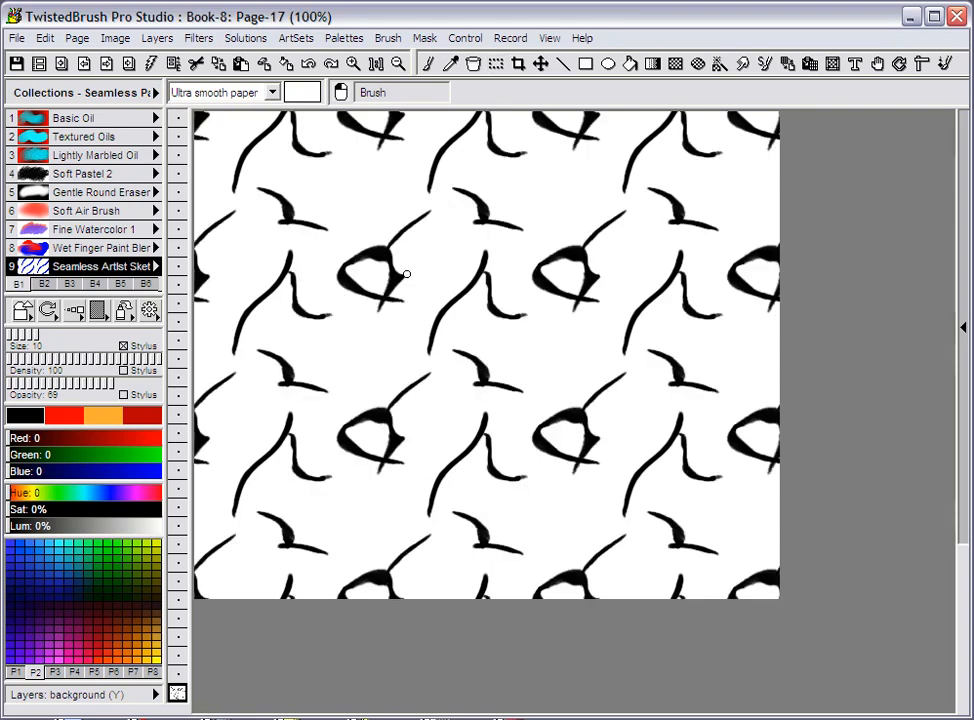
pyautogui.moveTo(543, 354); pyautogui.dragTo(740, 366)
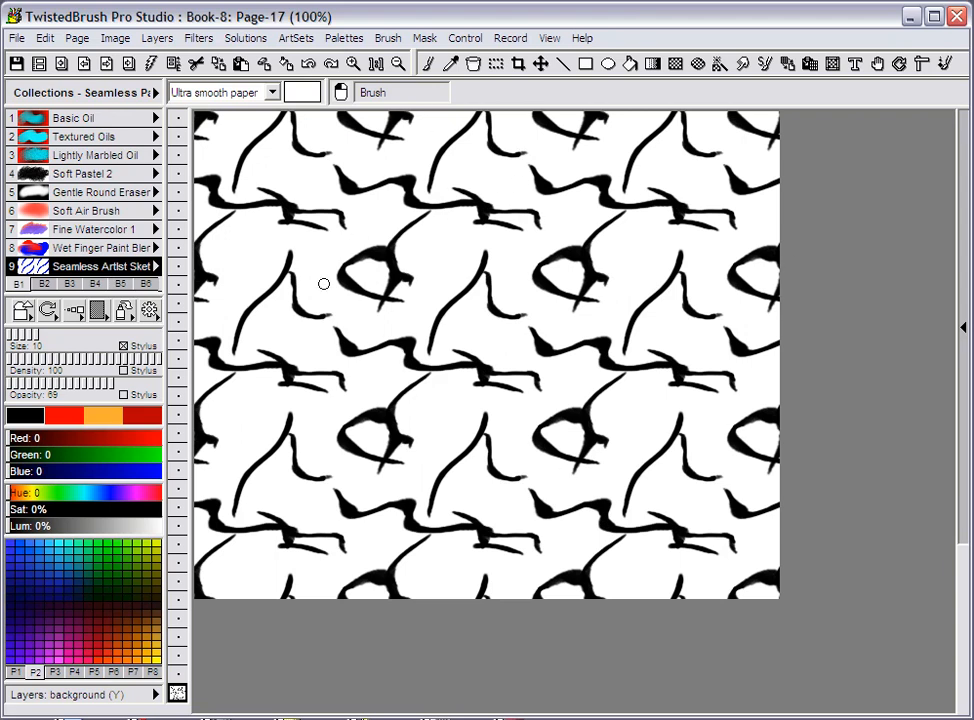
# Set the Move tool to wrap X and Y at edge and shift the black line pattern around the page
pyautogui.click(541, 64)
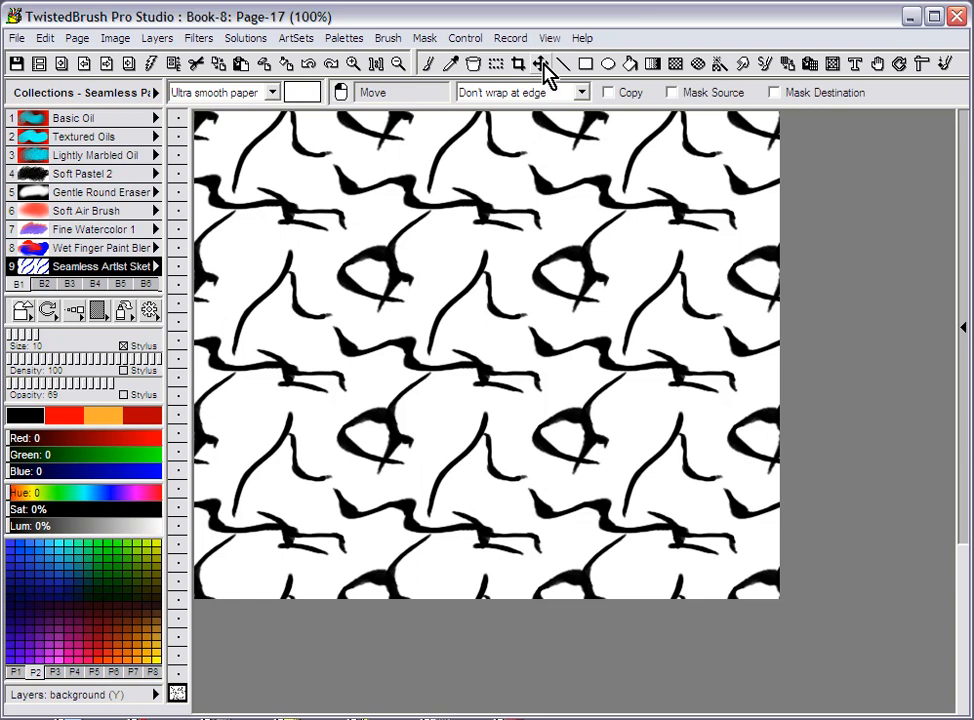
pyautogui.click(580, 91)
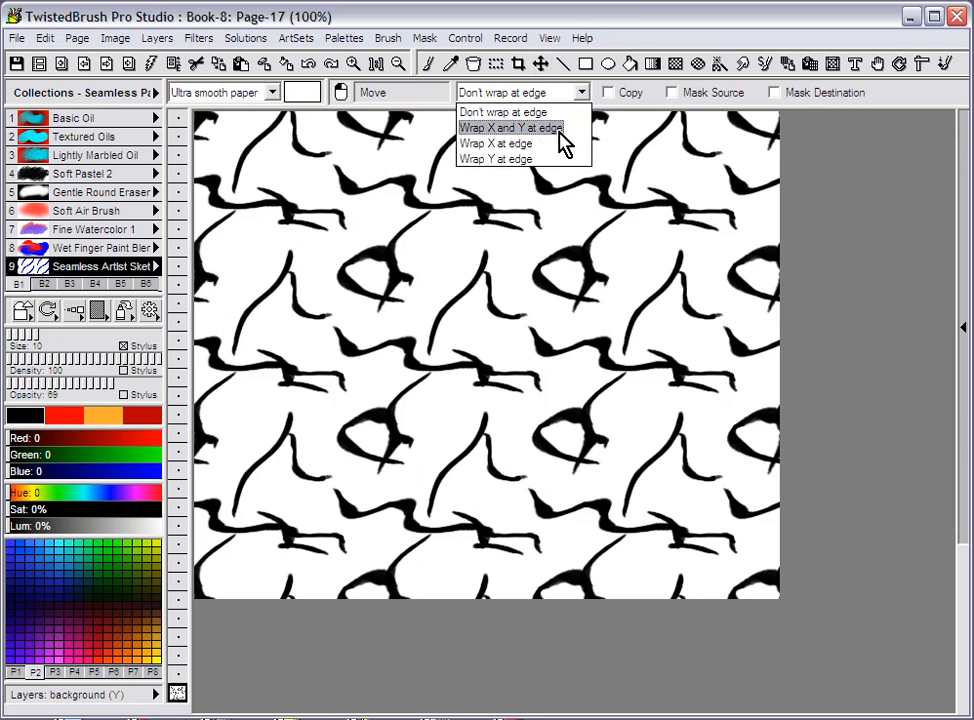
pyautogui.click(560, 129)
pyautogui.moveTo(453, 247); pyautogui.dragTo(350, 220)
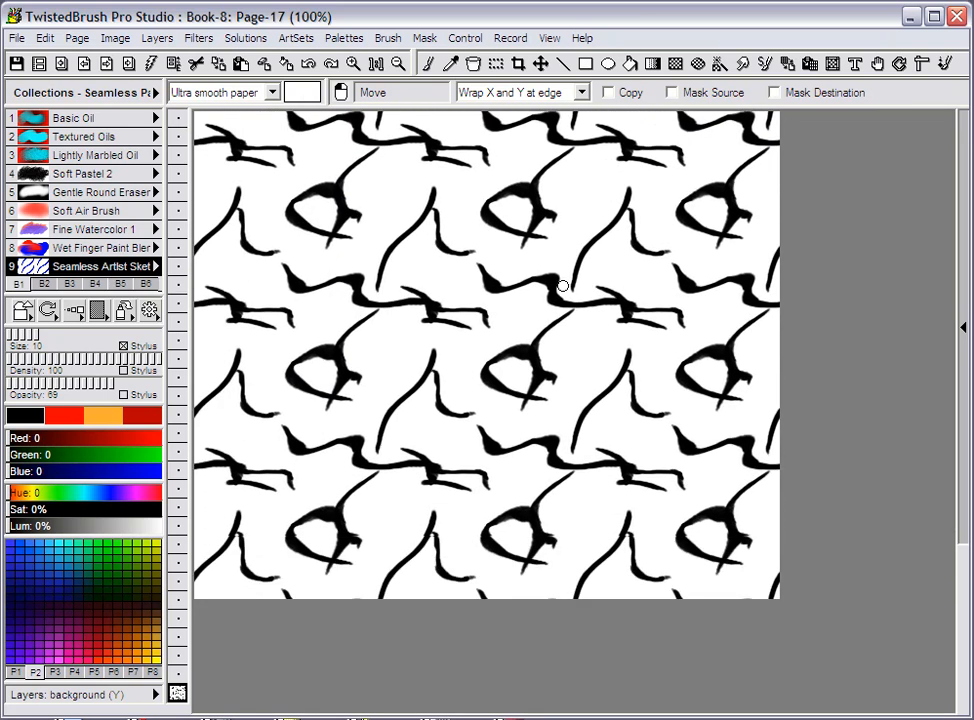
pyautogui.moveTo(552, 291)
pyautogui.mouseDown()
pyautogui.moveTo(495, 282)
pyautogui.moveTo(502, 288)
pyautogui.moveTo(478, 344)
pyautogui.moveTo(535, 348)
pyautogui.moveTo(596, 328)
pyautogui.moveTo(572, 289)
pyautogui.moveTo(563, 291)
pyautogui.mouseUp()
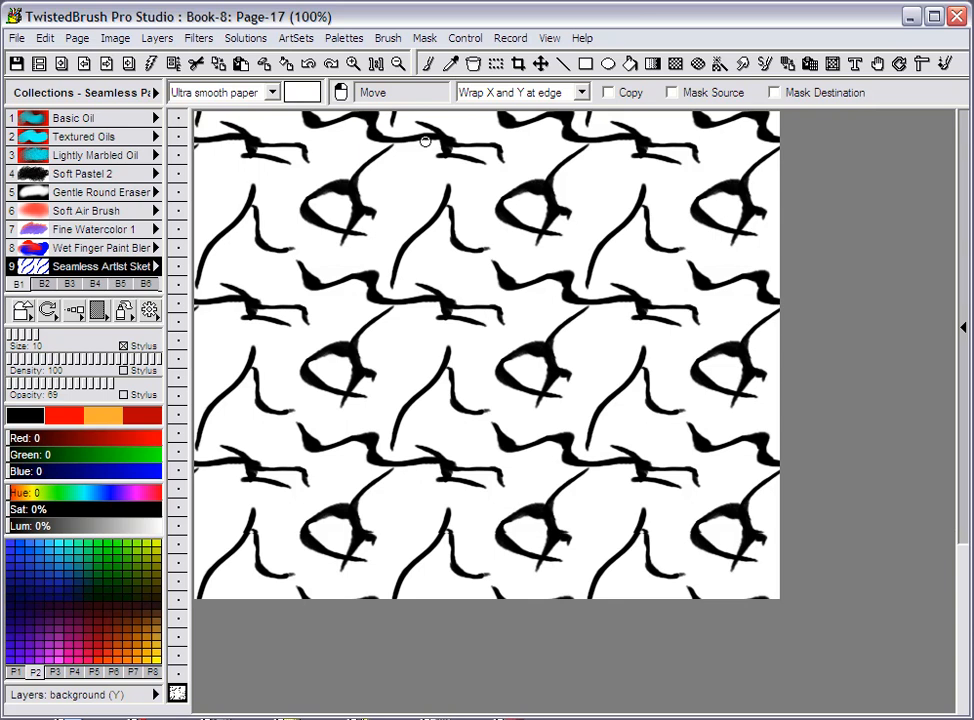
# Preview the Divider distortion filter on the line pattern and exit without applying it
pyautogui.click(201, 41)
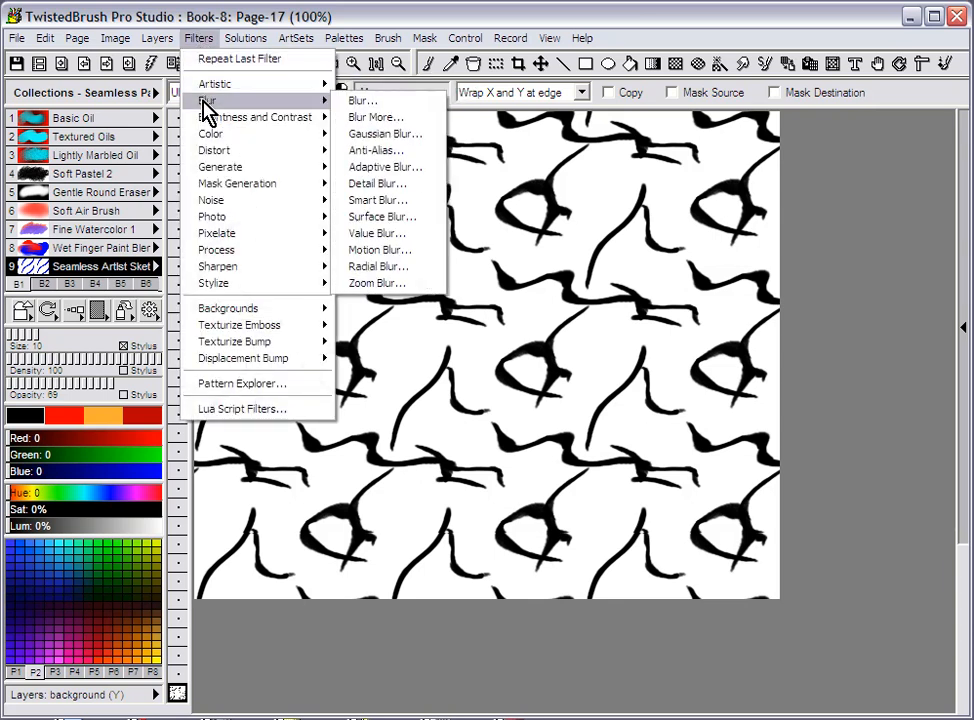
pyautogui.moveTo(261, 159)
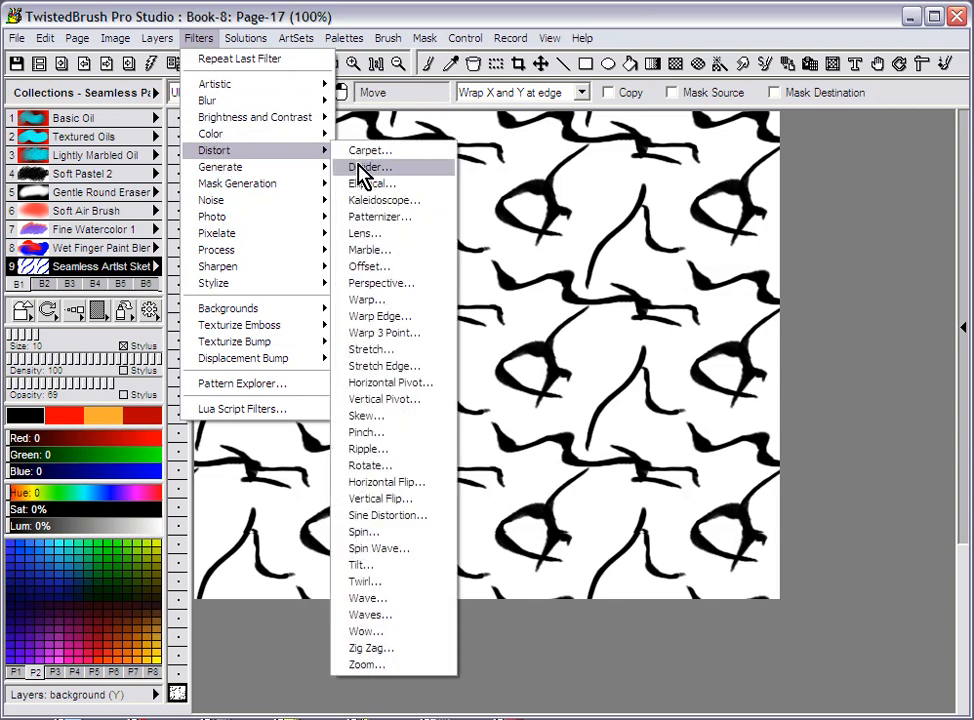
pyautogui.click(357, 168)
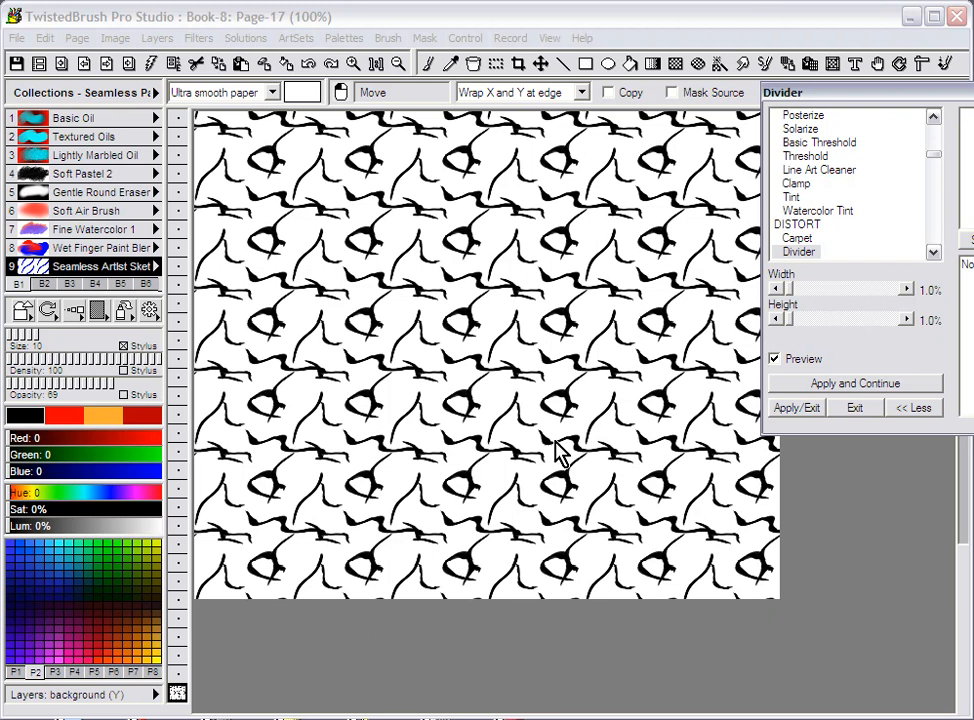
pyautogui.click(855, 409)
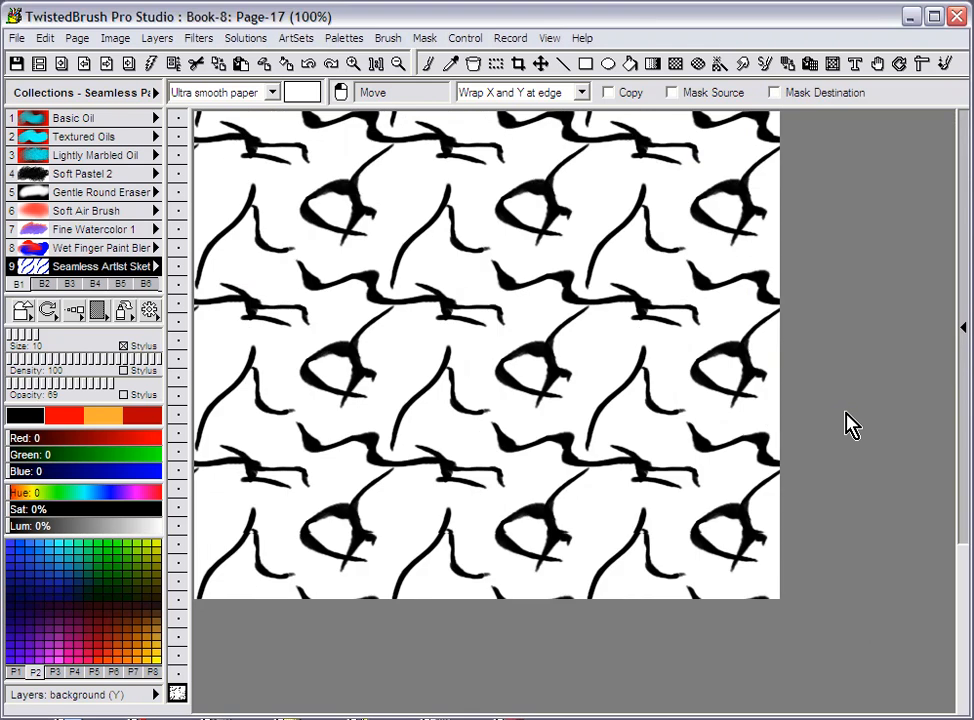
# Scribble red patches across the pattern with an enlarged Soft Pastel 2 brush and add one diagonal Soft Air Brush stroke
pyautogui.click(95, 175)
pyautogui.click(66, 416)
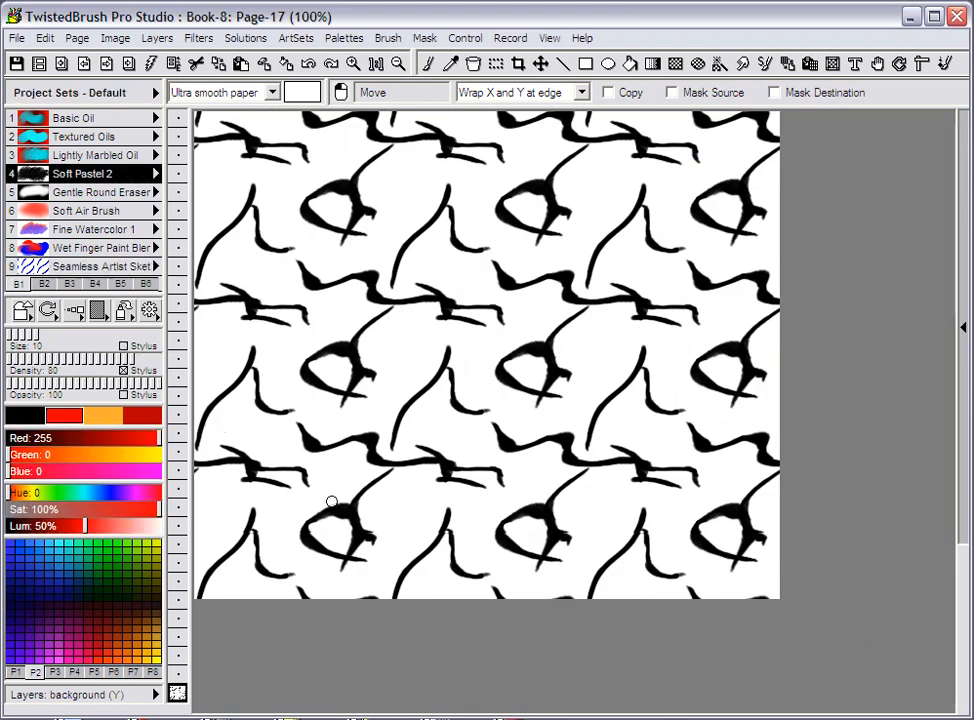
pyautogui.click(86, 335)
pyautogui.moveTo(397, 446)
pyautogui.mouseDown()
pyautogui.moveTo(447, 457)
pyautogui.moveTo(391, 483)
pyautogui.mouseUp()
pyautogui.click(428, 63)
pyautogui.moveTo(505, 472); pyautogui.dragTo(437, 588)
pyautogui.moveTo(540, 508); pyautogui.dragTo(774, 372)
pyautogui.moveTo(496, 186)
pyautogui.mouseDown()
pyautogui.moveTo(445, 118)
pyautogui.moveTo(408, 168)
pyautogui.mouseUp()
pyautogui.moveTo(498, 483)
pyautogui.mouseDown()
pyautogui.moveTo(488, 496)
pyautogui.moveTo(482, 422)
pyautogui.mouseUp()
pyautogui.moveTo(467, 172)
pyautogui.mouseDown()
pyautogui.moveTo(517, 162)
pyautogui.moveTo(448, 268)
pyautogui.mouseUp()
pyautogui.moveTo(262, 358)
pyautogui.mouseDown()
pyautogui.moveTo(203, 385)
pyautogui.moveTo(252, 424)
pyautogui.moveTo(294, 398)
pyautogui.mouseUp()
pyautogui.moveTo(580, 200)
pyautogui.mouseDown()
pyautogui.moveTo(570, 304)
pyautogui.moveTo(700, 405)
pyautogui.mouseUp()
pyautogui.moveTo(382, 250); pyautogui.dragTo(216, 252)
pyautogui.click(90, 211)
pyautogui.moveTo(393, 303); pyautogui.dragTo(288, 484)
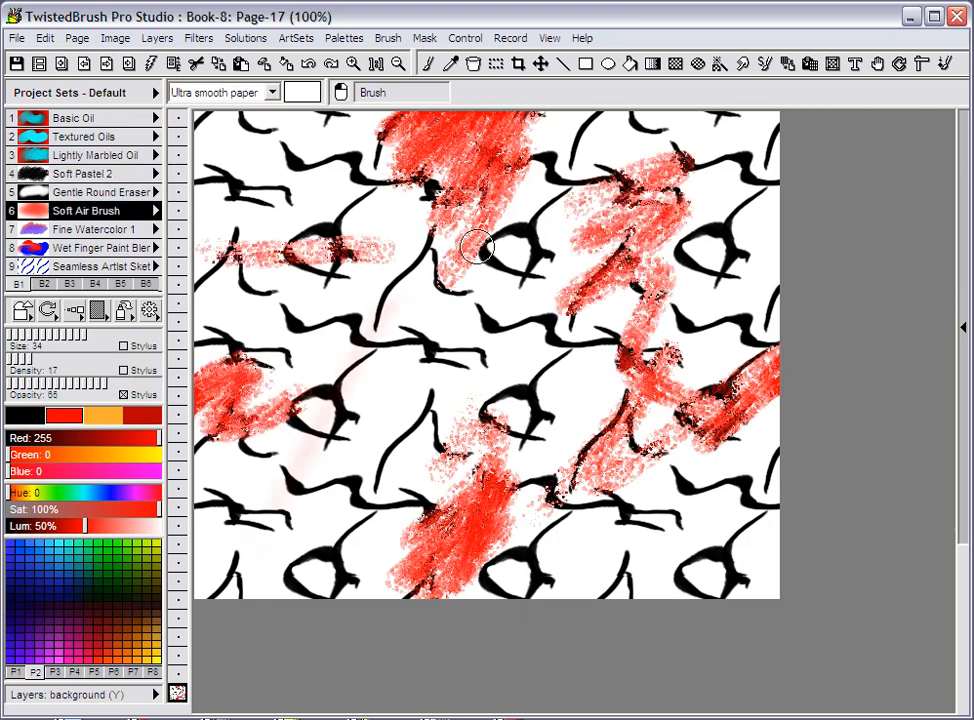
# Shift the painted page repeatedly with the wrapping Move tool to inspect the edges of the red strokes
pyautogui.click(543, 64)
pyautogui.moveTo(481, 349); pyautogui.dragTo(506, 414)
pyautogui.moveTo(400, 328); pyautogui.dragTo(450, 207)
pyautogui.moveTo(497, 270); pyautogui.dragTo(522, 383)
pyautogui.moveTo(528, 408)
pyautogui.mouseDown()
pyautogui.moveTo(524, 423)
pyautogui.moveTo(607, 463)
pyautogui.moveTo(710, 470)
pyautogui.mouseUp()
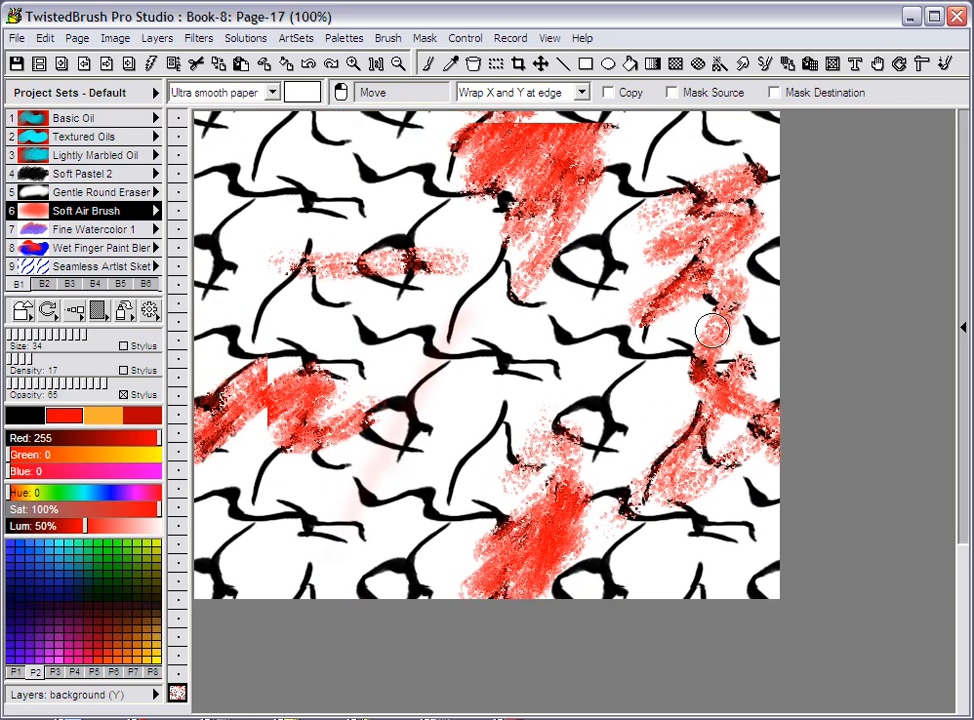
pyautogui.moveTo(474, 326)
pyautogui.mouseDown()
pyautogui.moveTo(478, 307)
pyautogui.moveTo(602, 328)
pyautogui.moveTo(539, 320)
pyautogui.mouseUp()
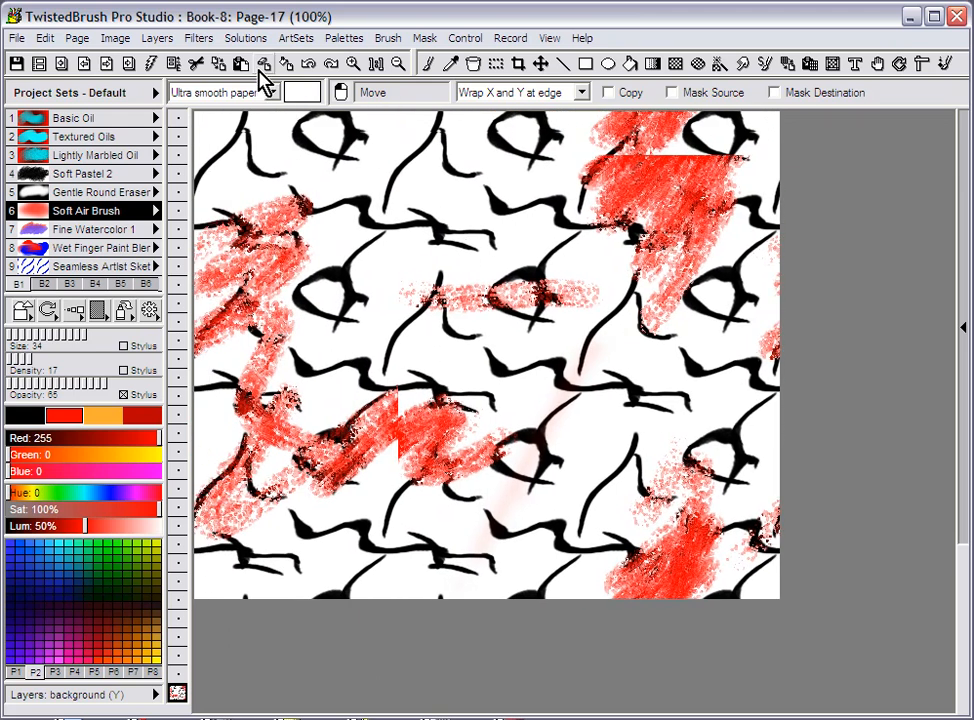
# Clear the page and replace brush slot 9 with Seamless Shape Position from the Seamless Design collection
pyautogui.click(260, 68)
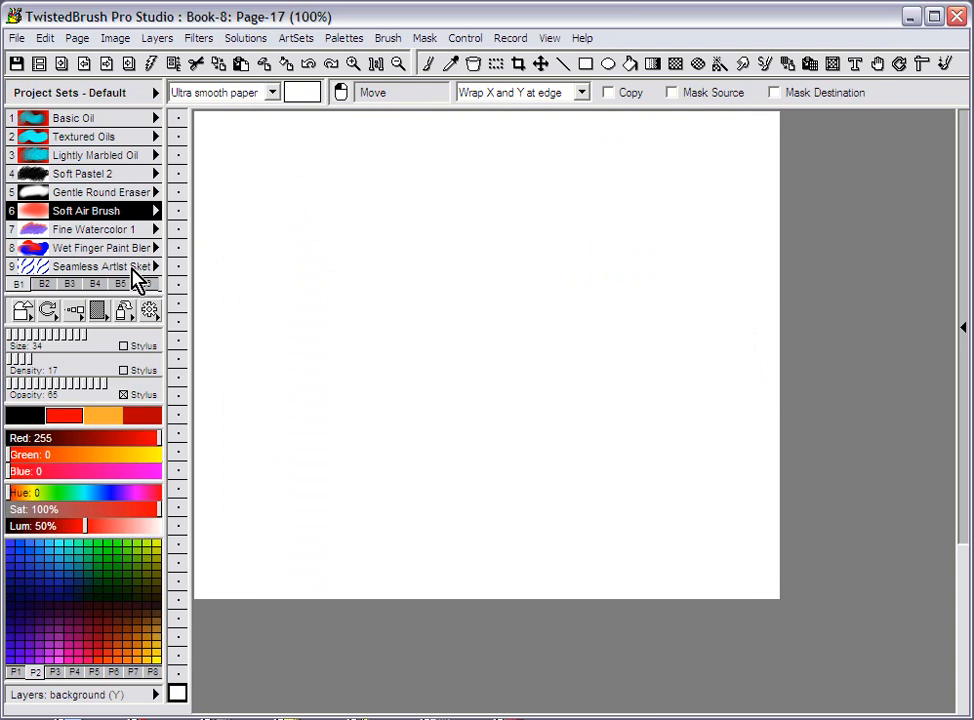
pyautogui.click(131, 268)
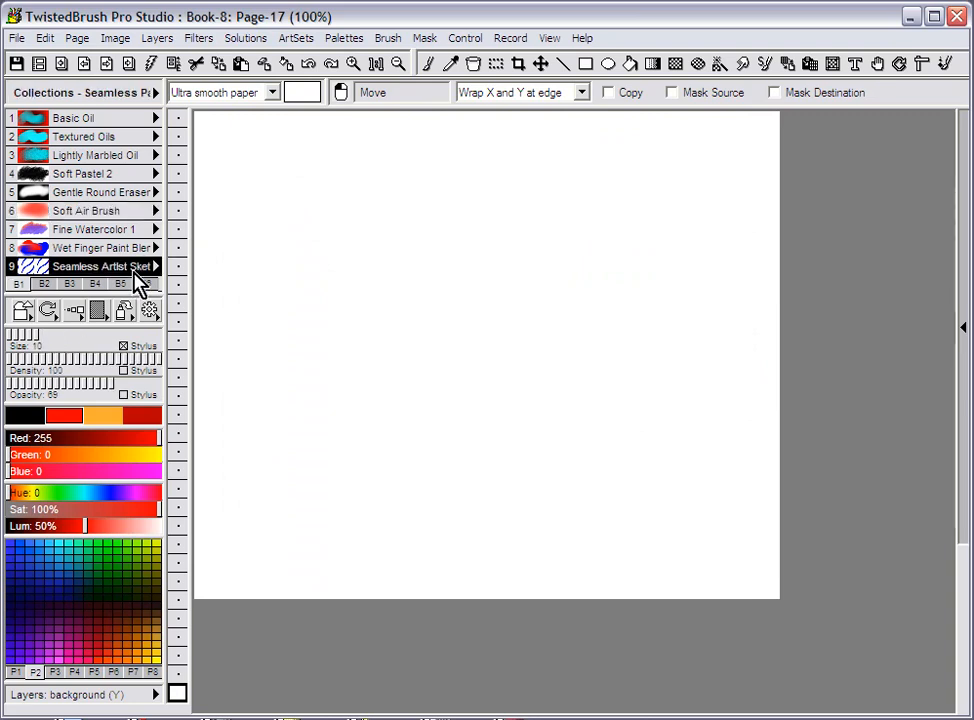
pyautogui.click(132, 269)
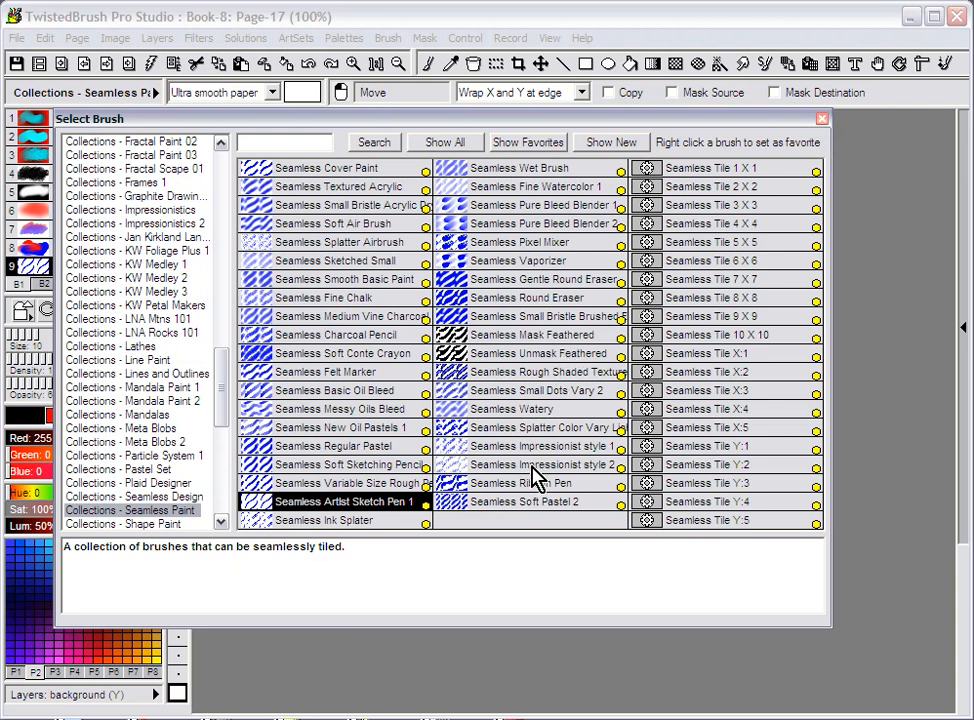
pyautogui.click(192, 495)
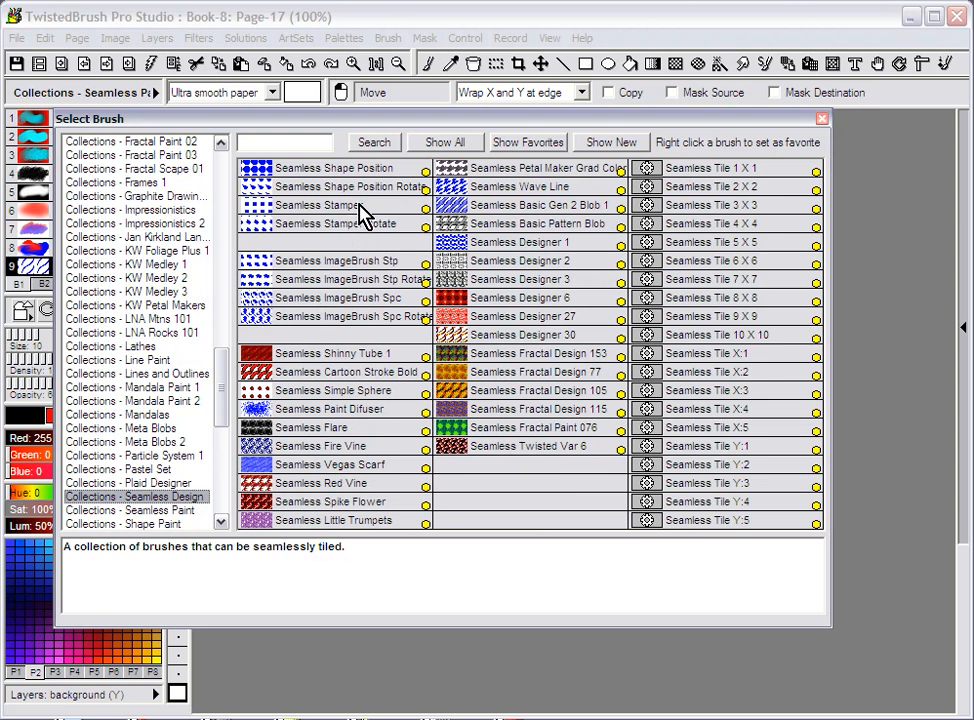
pyautogui.click(351, 170)
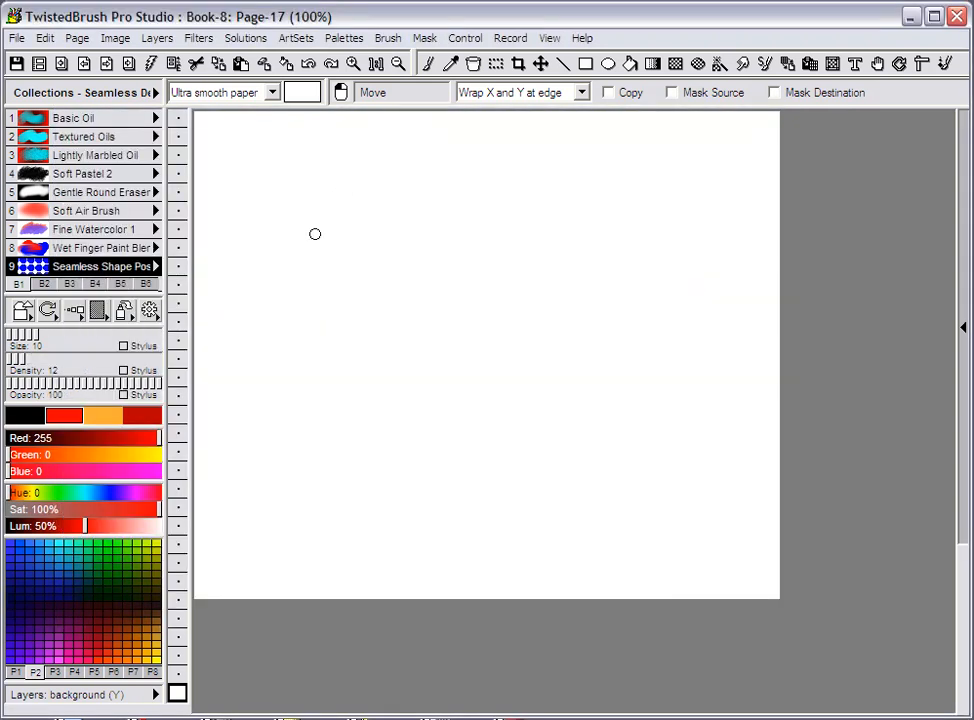
# Set the brush size to 28 and place a small red flower with the Brush tool
pyautogui.click(70, 338)
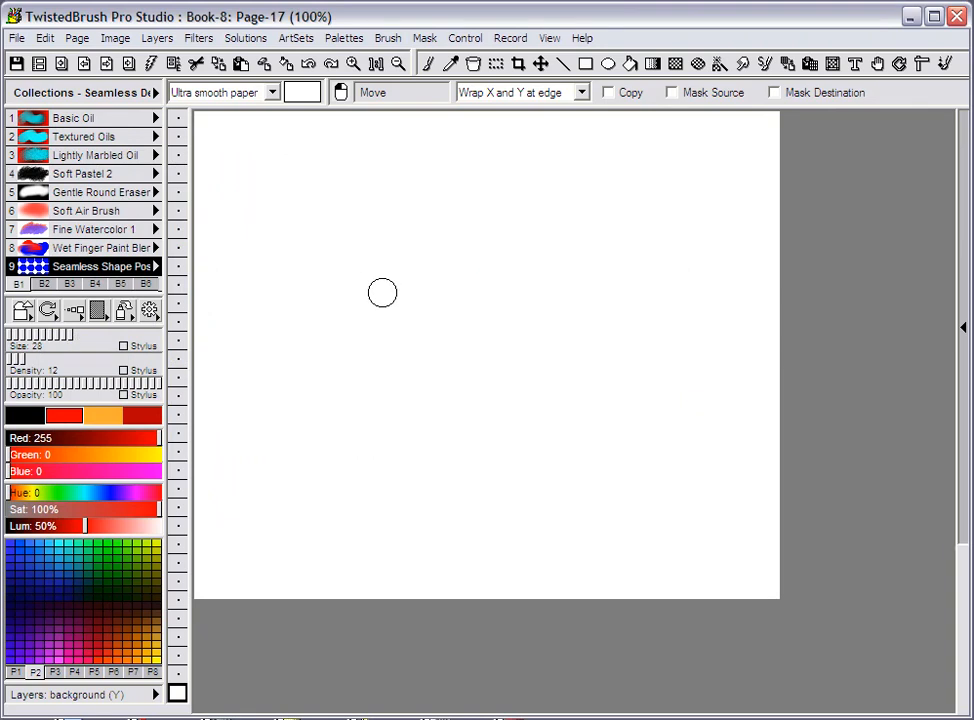
pyautogui.click(428, 65)
pyautogui.moveTo(417, 280)
pyautogui.mouseDown()
pyautogui.moveTo(367, 278)
pyautogui.moveTo(414, 261)
pyautogui.mouseUp()
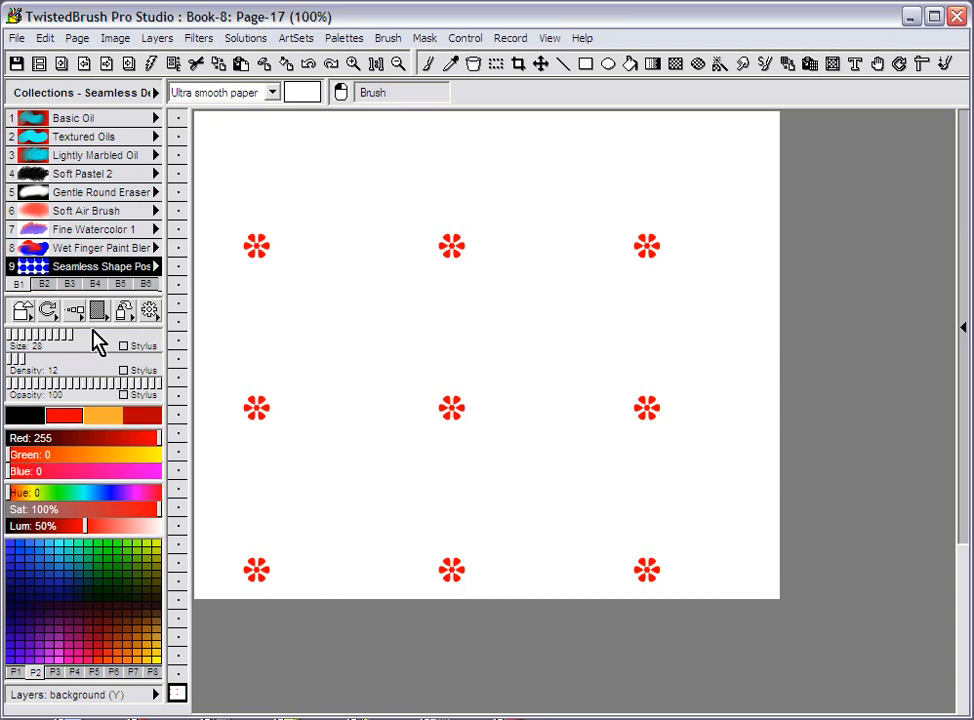
# Change the brush effect to Seamless Tile 6 x 6 and place another small red flower between the existing ones
pyautogui.click(152, 315)
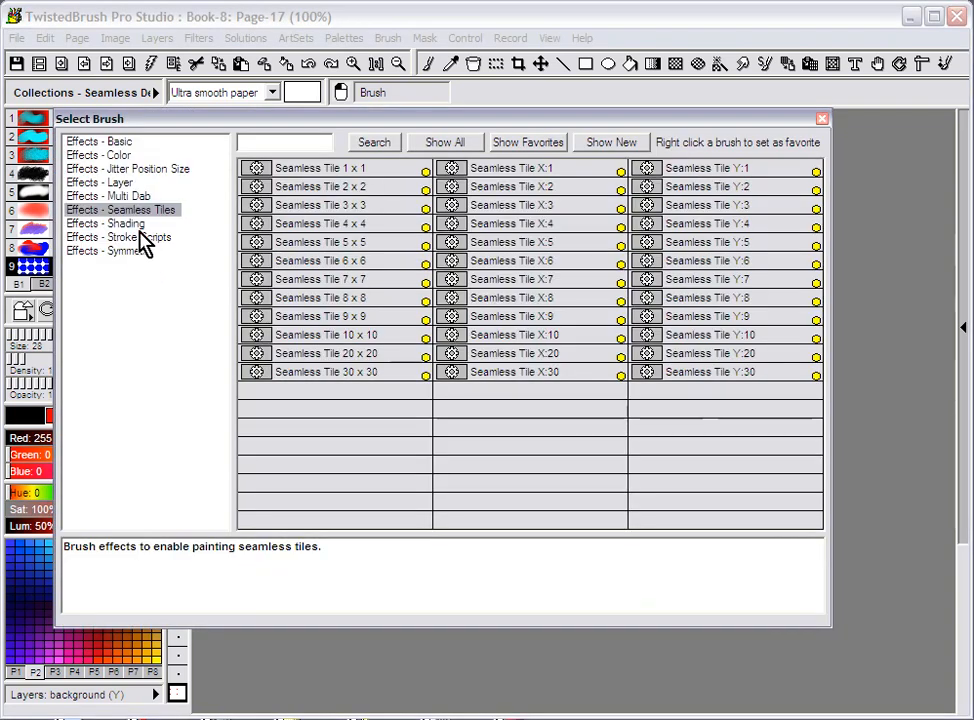
pyautogui.click(352, 271)
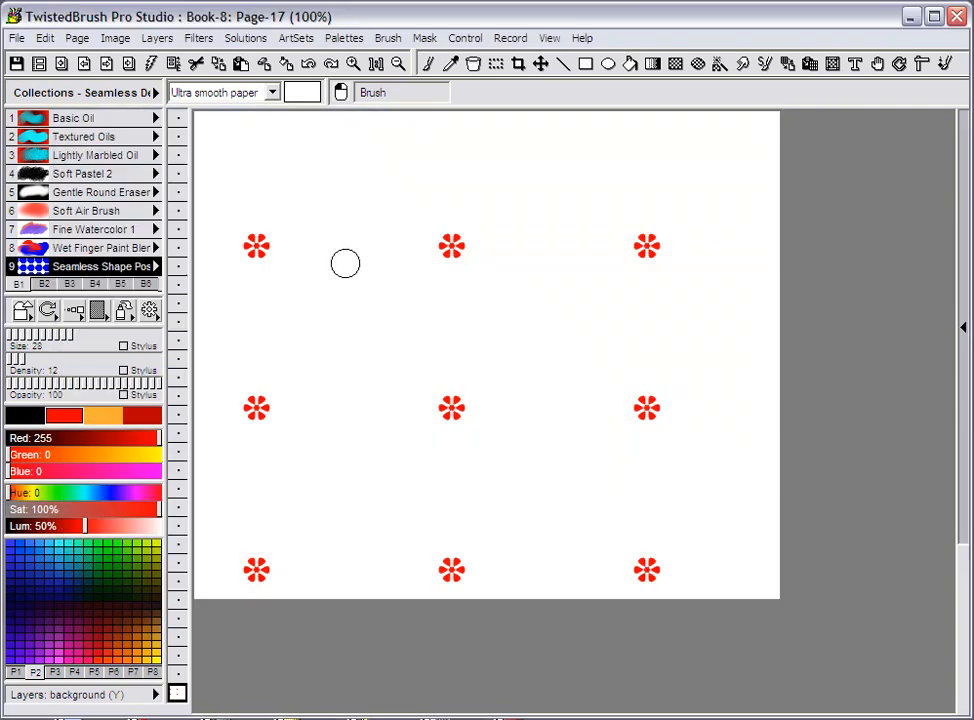
pyautogui.moveTo(357, 261)
pyautogui.mouseDown()
pyautogui.moveTo(381, 283)
pyautogui.moveTo(431, 295)
pyautogui.moveTo(425, 281)
pyautogui.moveTo(383, 305)
pyautogui.moveTo(435, 322)
pyautogui.moveTo(490, 307)
pyautogui.moveTo(552, 259)
pyautogui.moveTo(496, 258)
pyautogui.mouseUp()
# Set the brush size to 80, clear the page, and place two overlapping sets of large red flowers
pyautogui.click(111, 337)
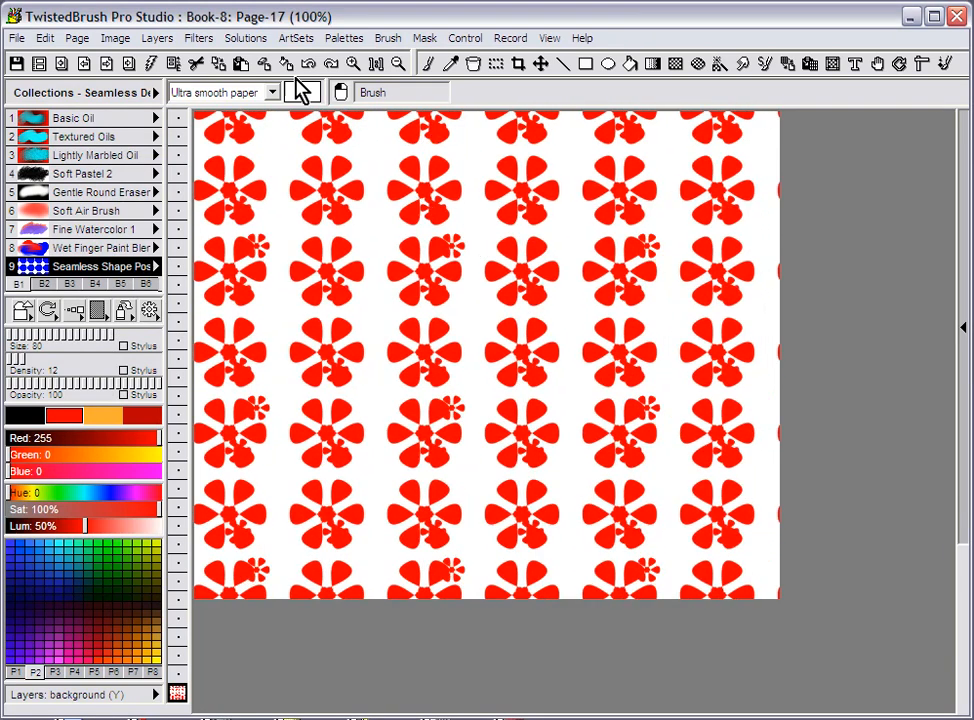
pyautogui.click(265, 66)
pyautogui.moveTo(388, 268)
pyautogui.mouseDown()
pyautogui.moveTo(413, 291)
pyautogui.moveTo(437, 285)
pyautogui.mouseUp()
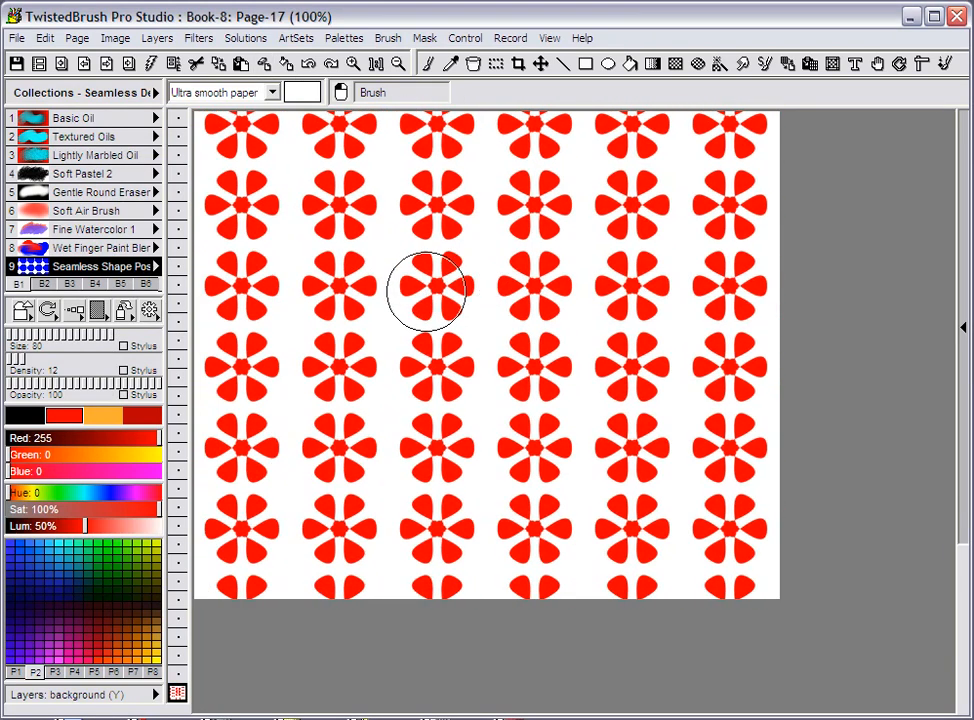
pyautogui.moveTo(351, 304)
pyautogui.mouseDown()
pyautogui.moveTo(340, 327)
pyautogui.moveTo(300, 319)
pyautogui.mouseUp()
# Shift the tiled flower pattern across the page with the wrapping Move tool and return to the Brush tool
pyautogui.click(540, 63)
pyautogui.moveTo(486, 257)
pyautogui.mouseDown()
pyautogui.moveTo(500, 256)
pyautogui.moveTo(570, 308)
pyautogui.moveTo(591, 217)
pyautogui.moveTo(522, 198)
pyautogui.moveTo(457, 224)
pyautogui.moveTo(487, 322)
pyautogui.moveTo(512, 347)
pyautogui.mouseUp()
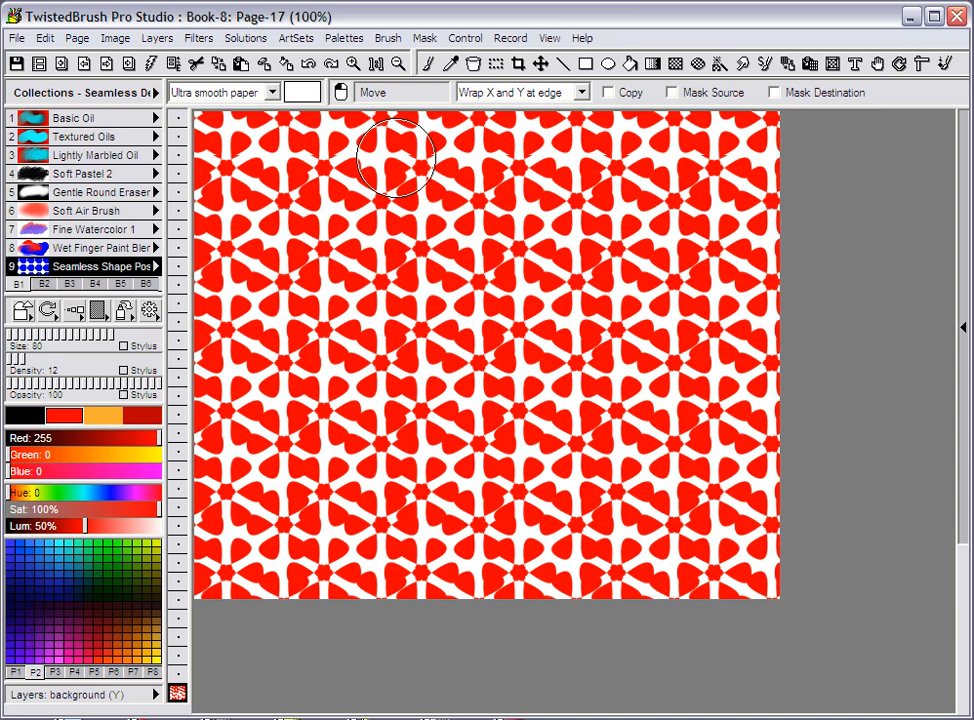
pyautogui.click(428, 64)
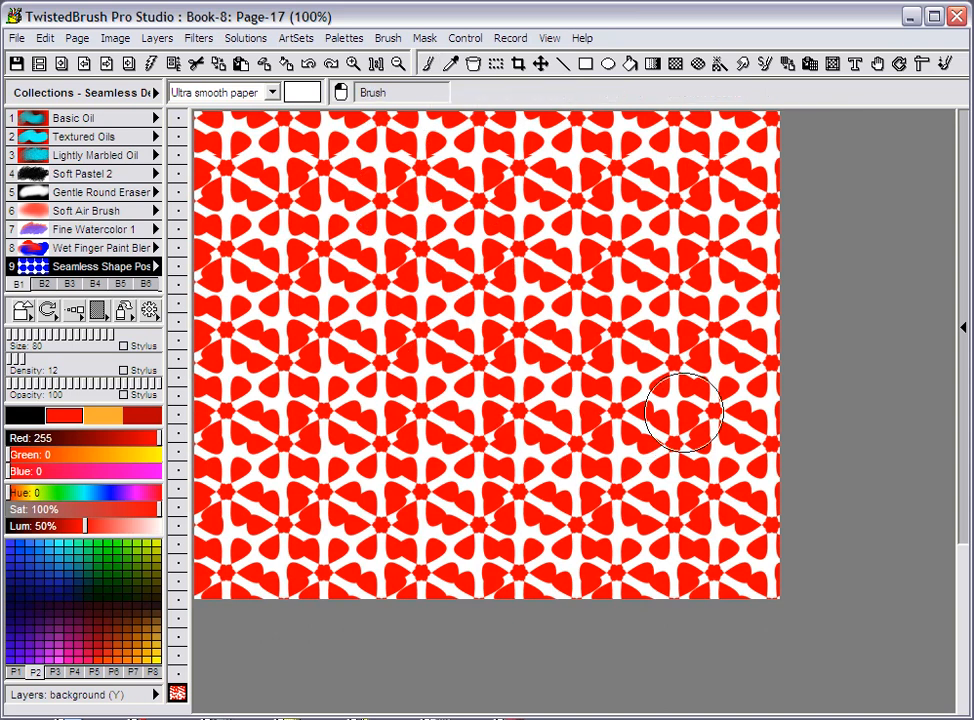